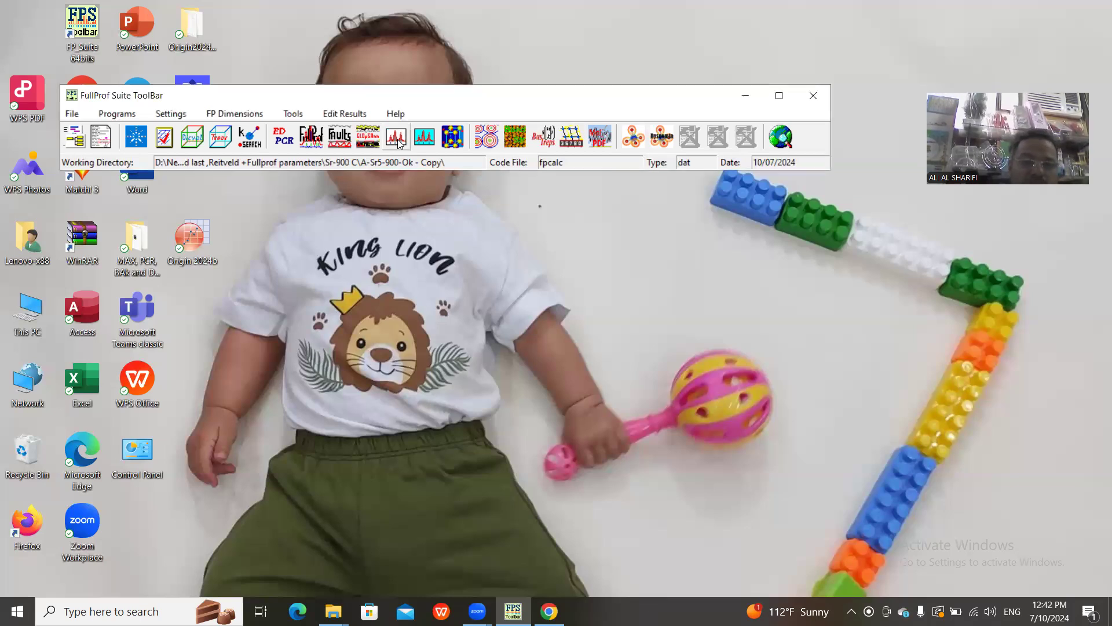
- Open the refinement pattern in WinPLOTR and start exporting it as a multicolumns file with all X, Y and sigY columns
left_click(398, 141)
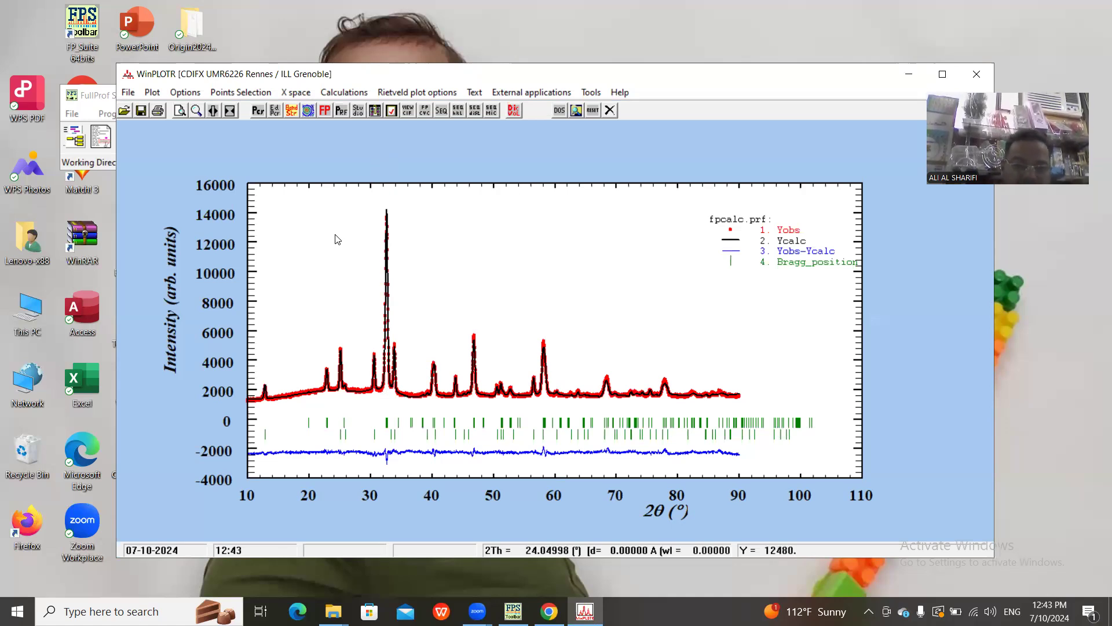
left_click(129, 93)
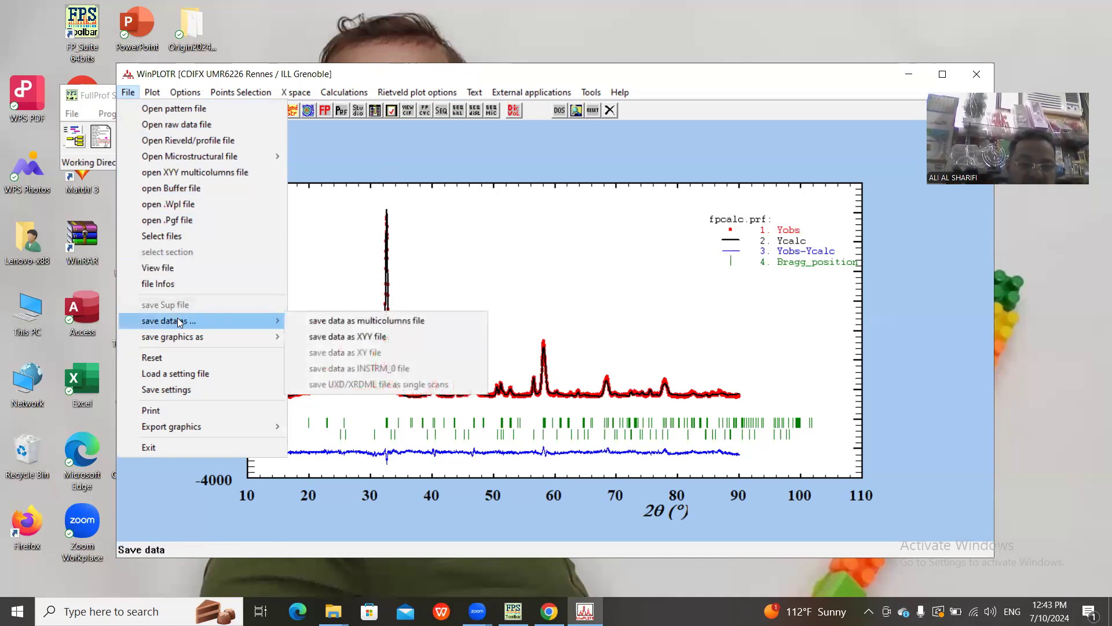
left_click(335, 322)
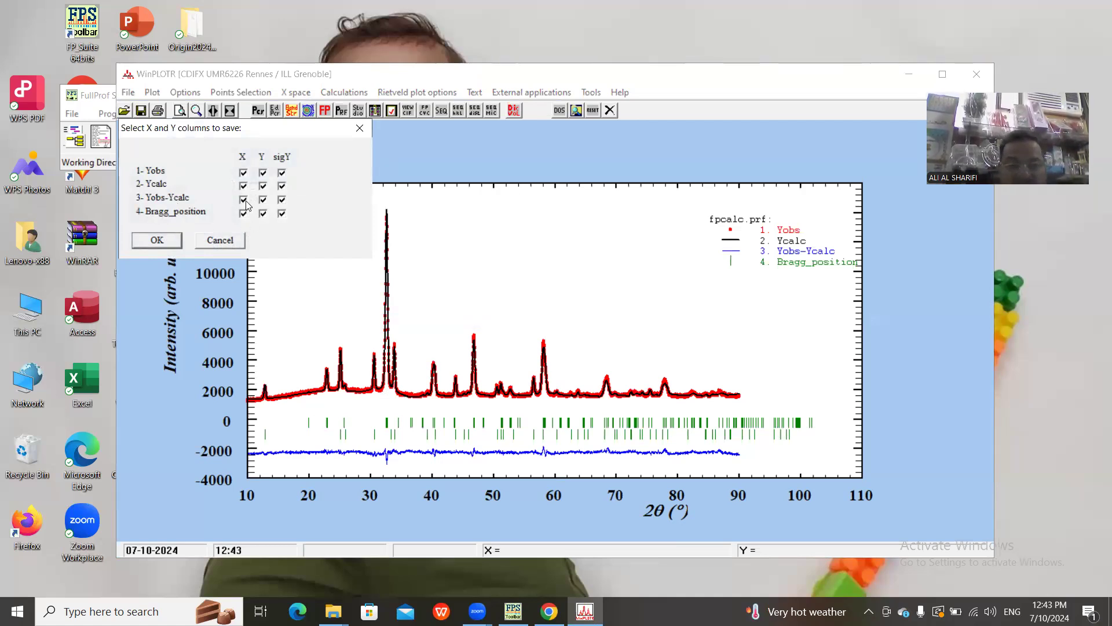
left_click(154, 240)
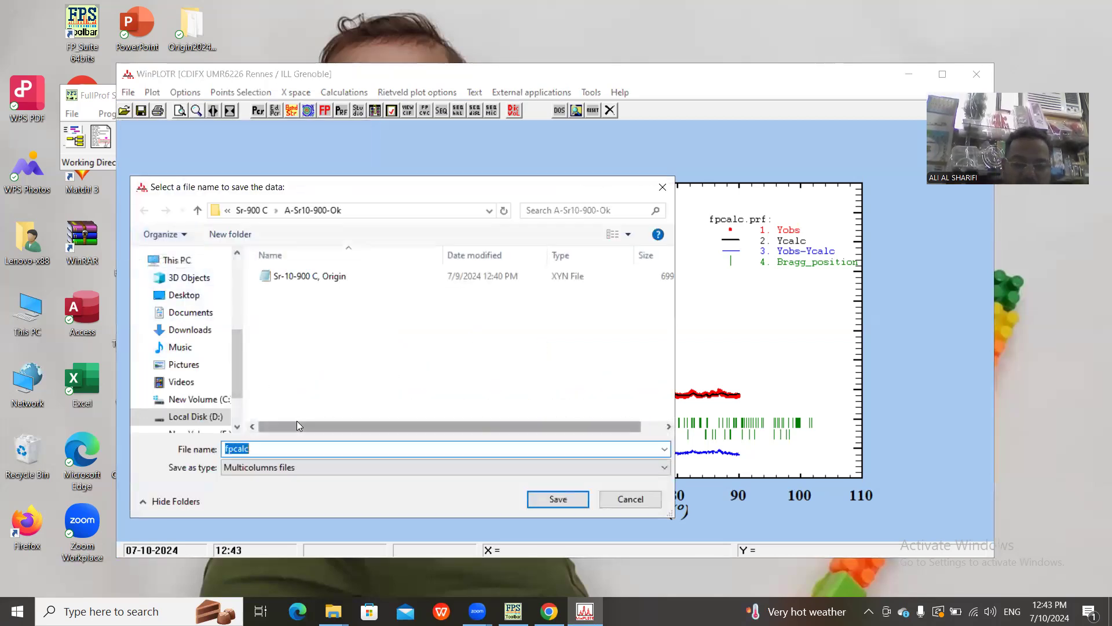
- Save the multicolumns data as "Sr-5-900 C, Origin" in the A-Sr5-900-Ok - Copy folder
key("BackSpace")
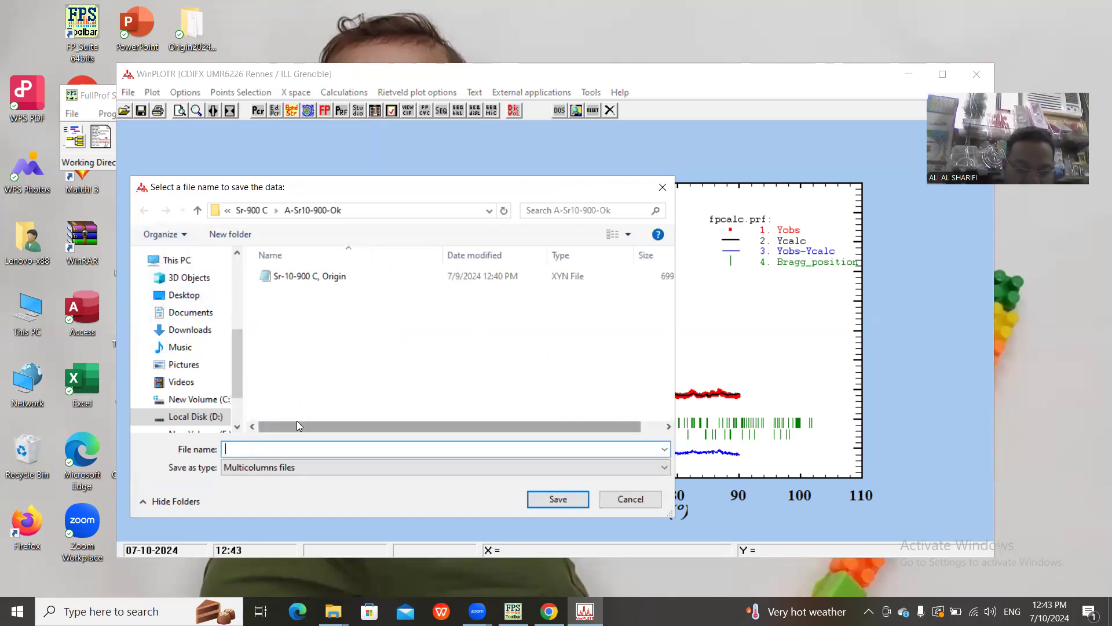
type("Sr-")
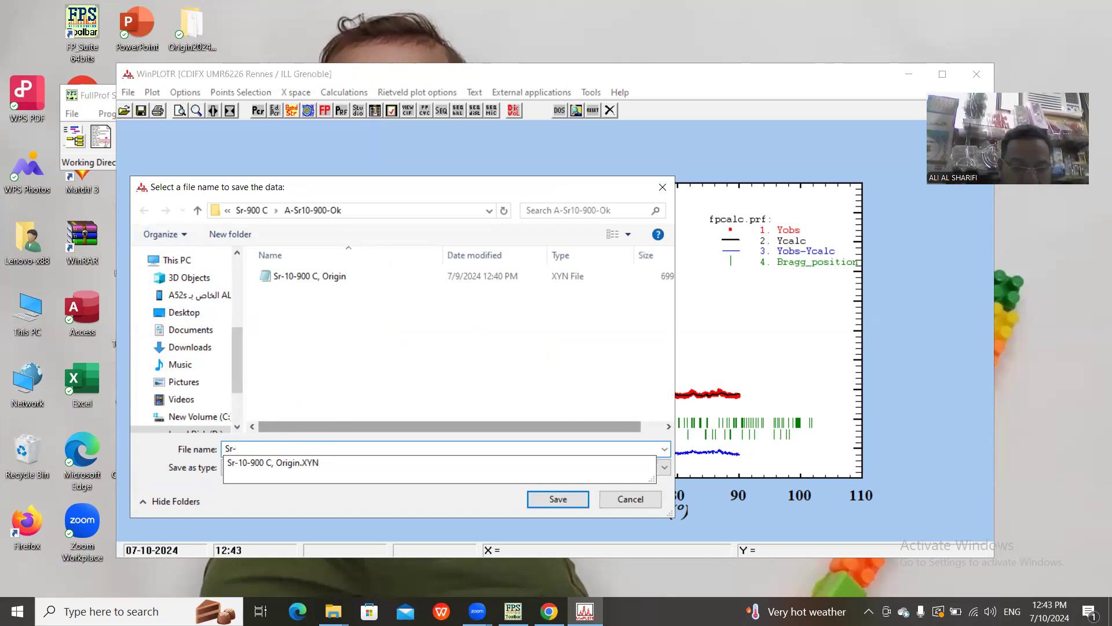
type("5-900")
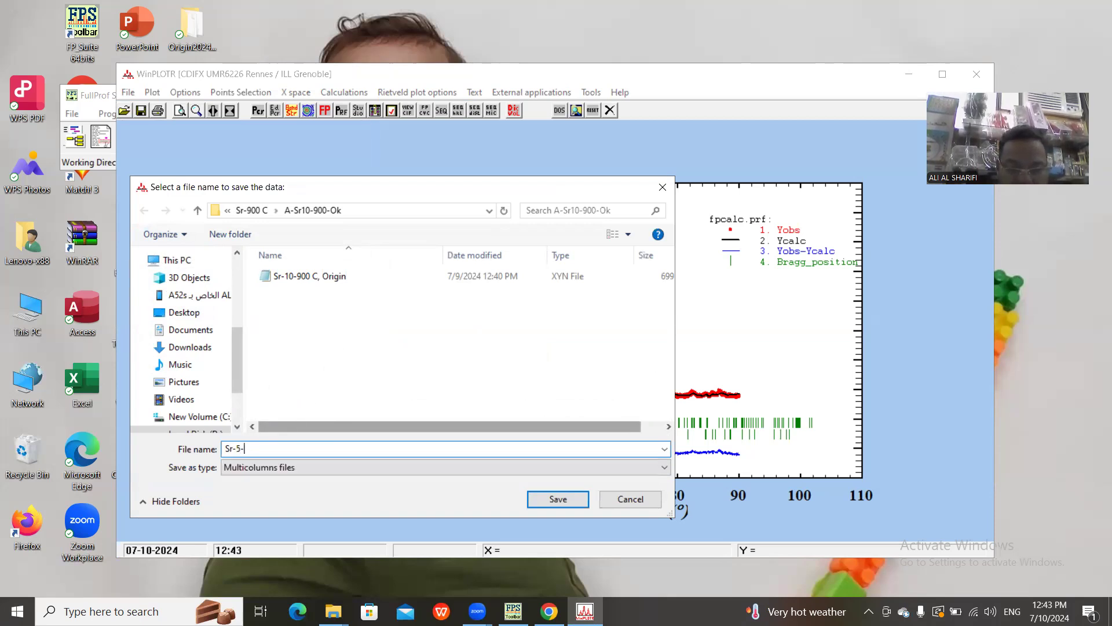
type(" C")
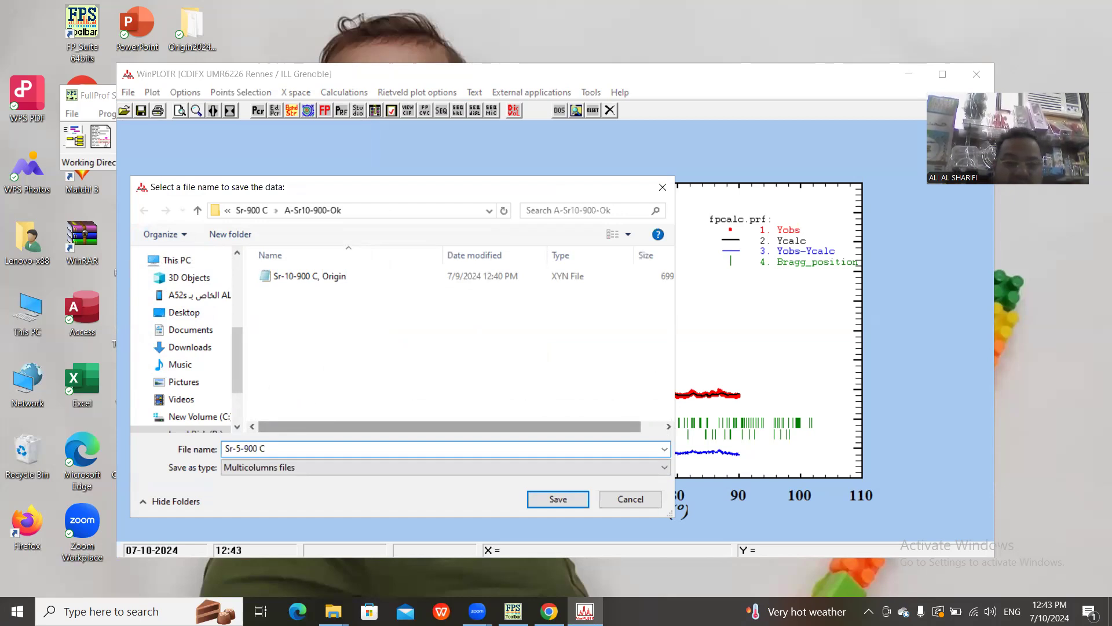
type(", ")
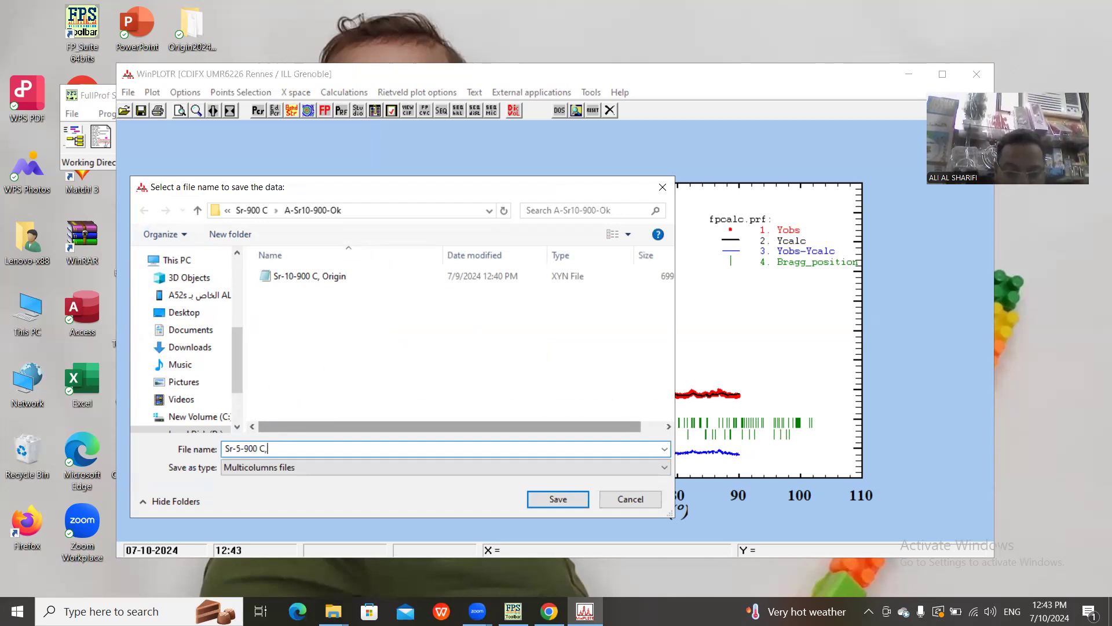
type("O")
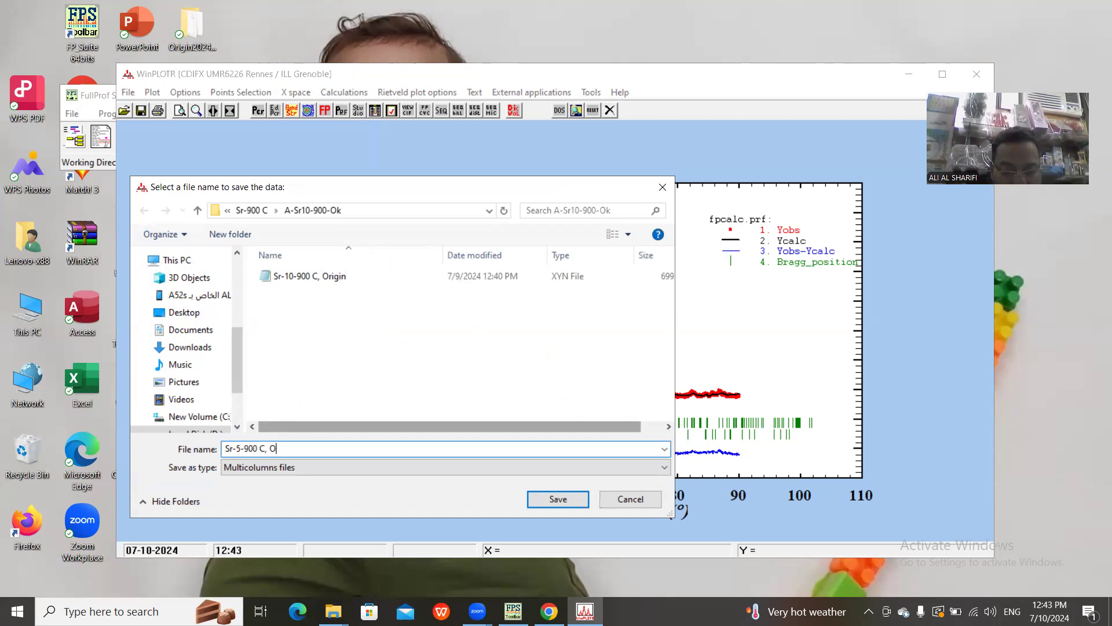
type("rigin")
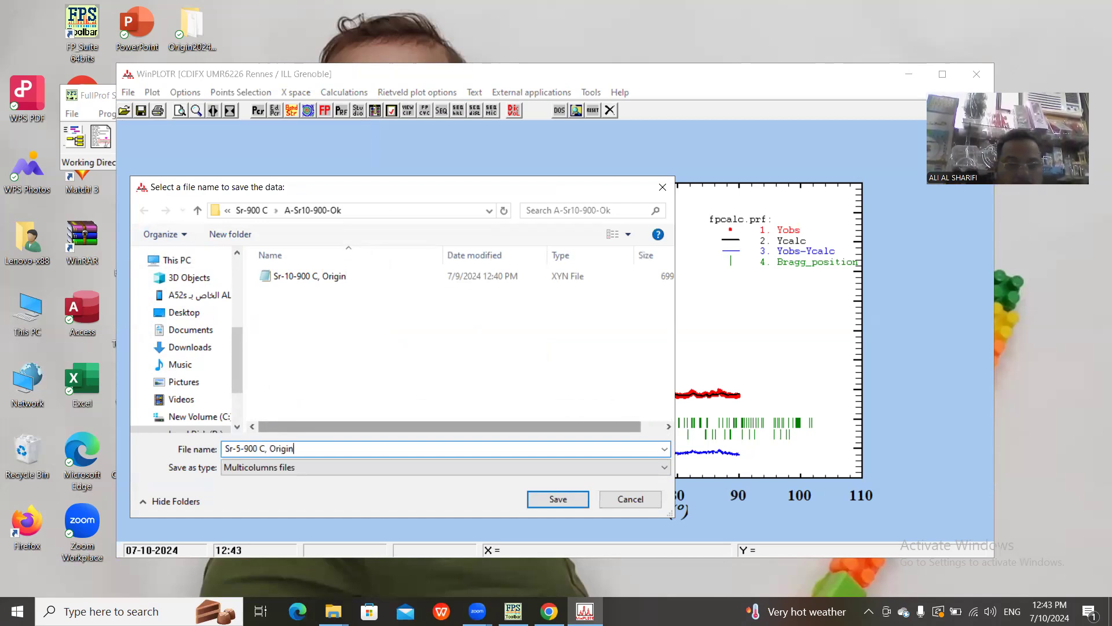
left_click(198, 212)
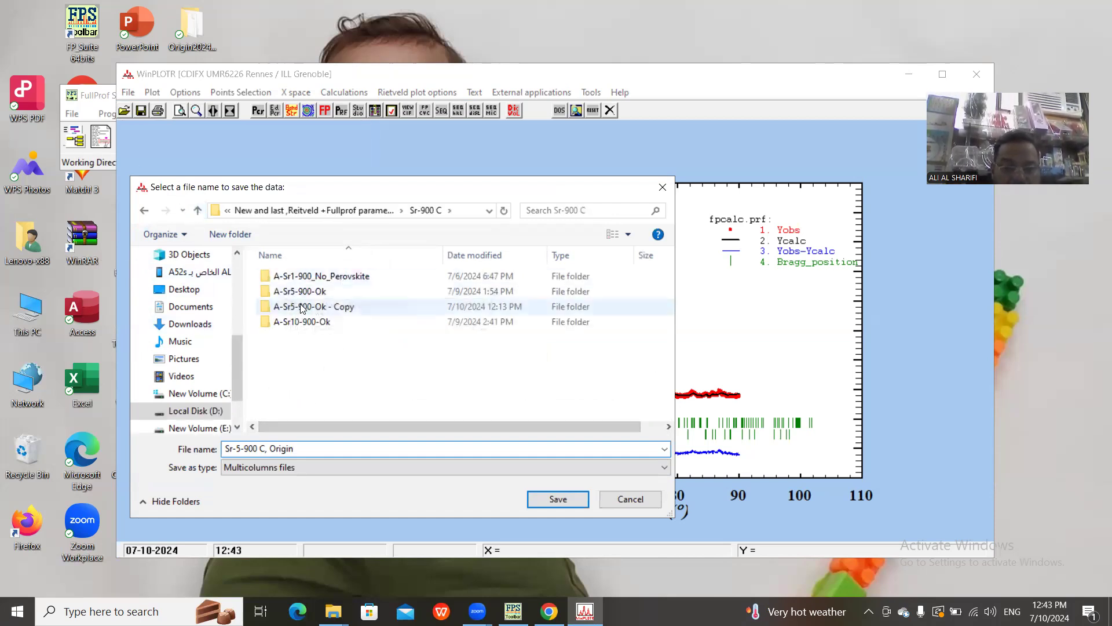
double_click(298, 310)
left_click(558, 501)
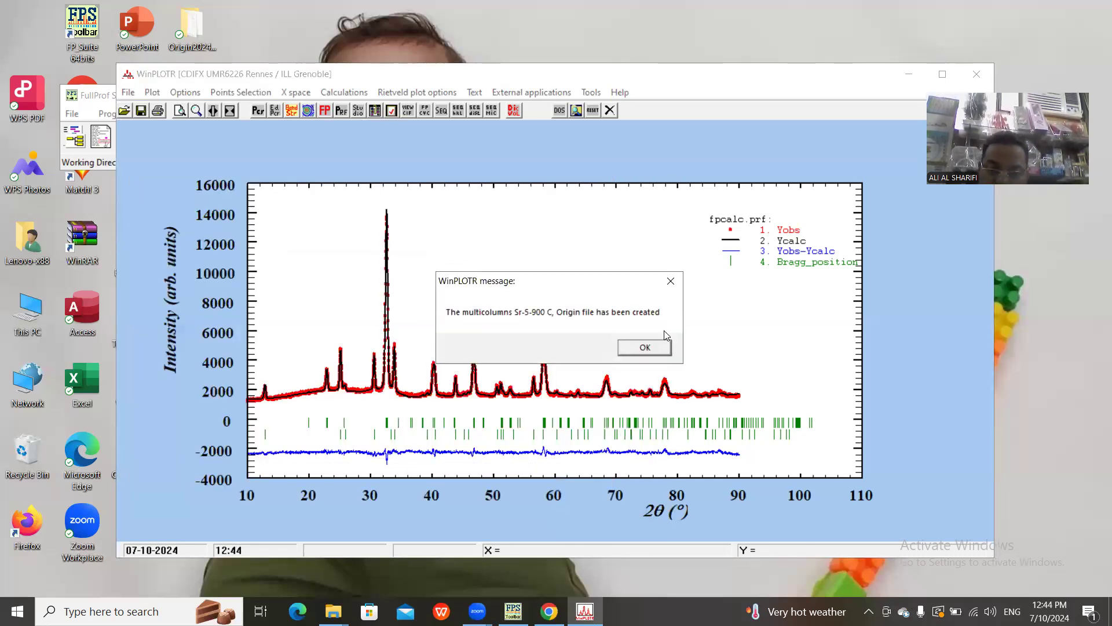
left_click(637, 347)
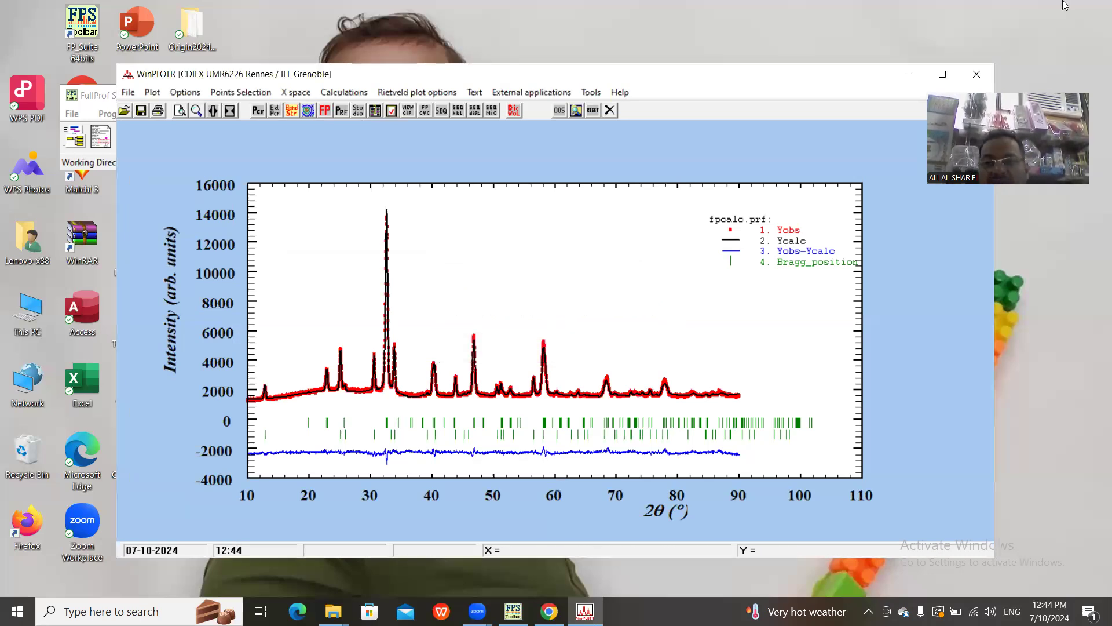
- Close WinPLOTR and quit the FullProf Suite toolbar
left_click(978, 76)
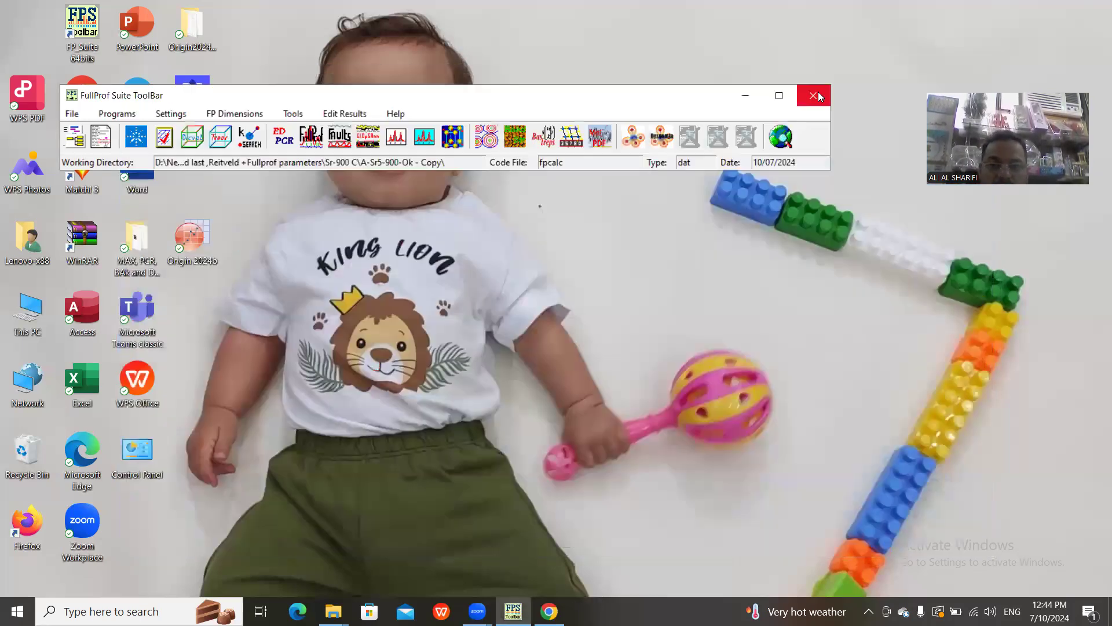
left_click(814, 96)
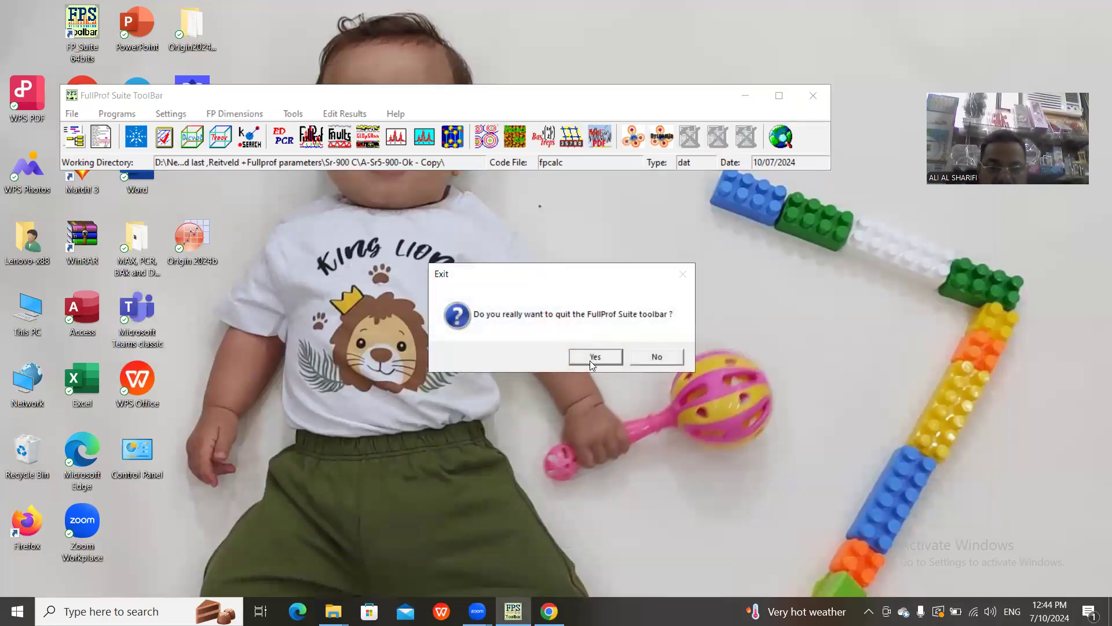
left_click(595, 357)
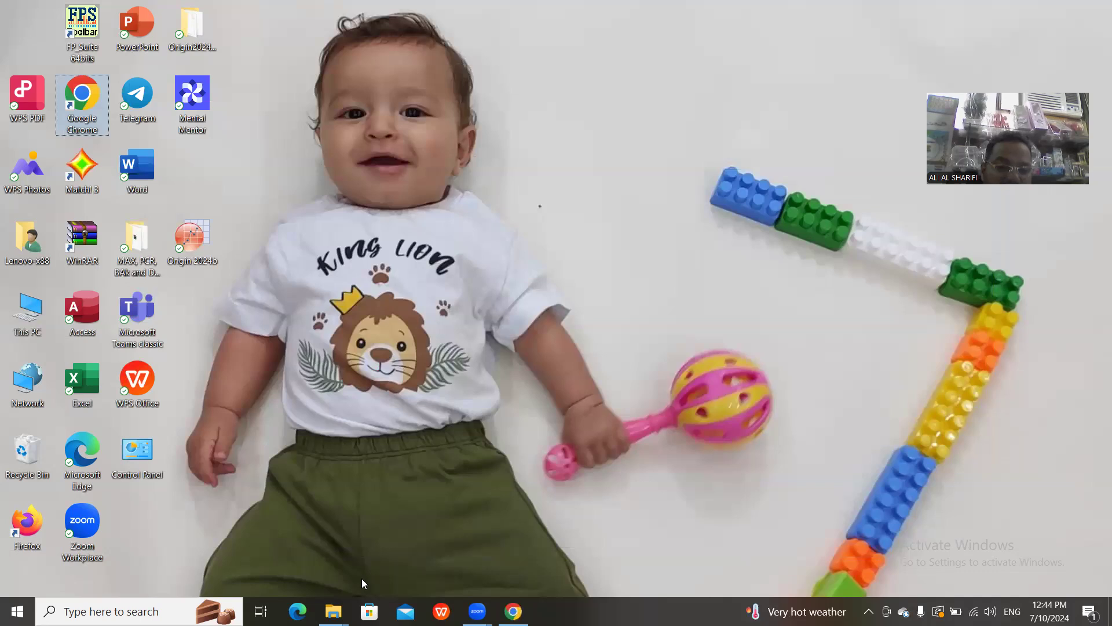
- Check in File Explorer for the exported XYN file in the A-Sr5-900-Ok - Copy folder under Sr-900 C on drive D
mouse_move(334, 611)
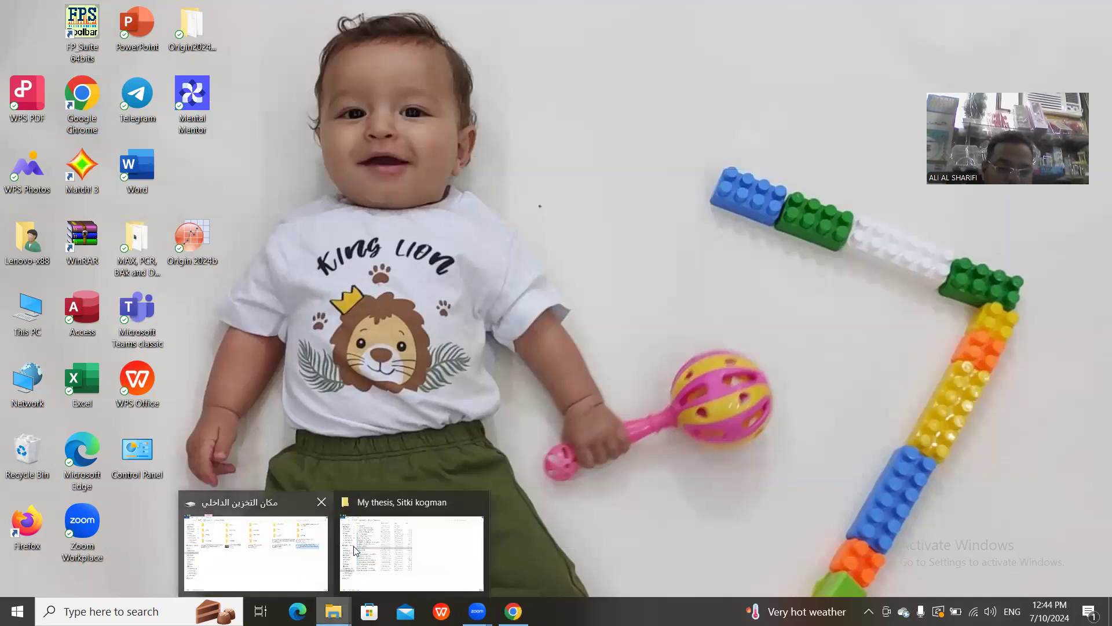
left_click(388, 553)
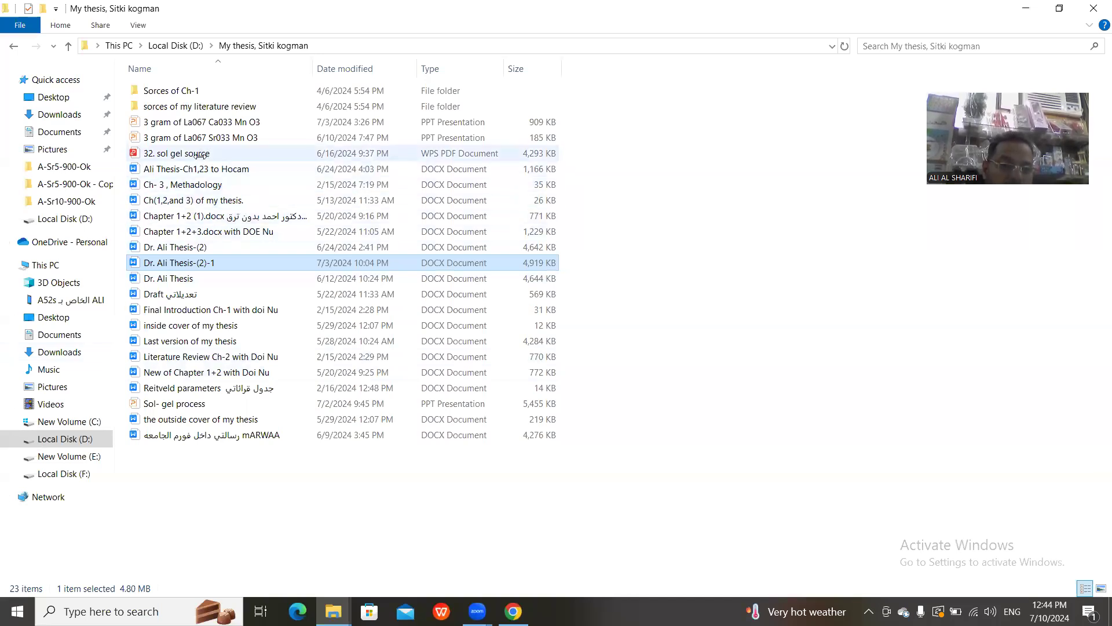
left_click(69, 47)
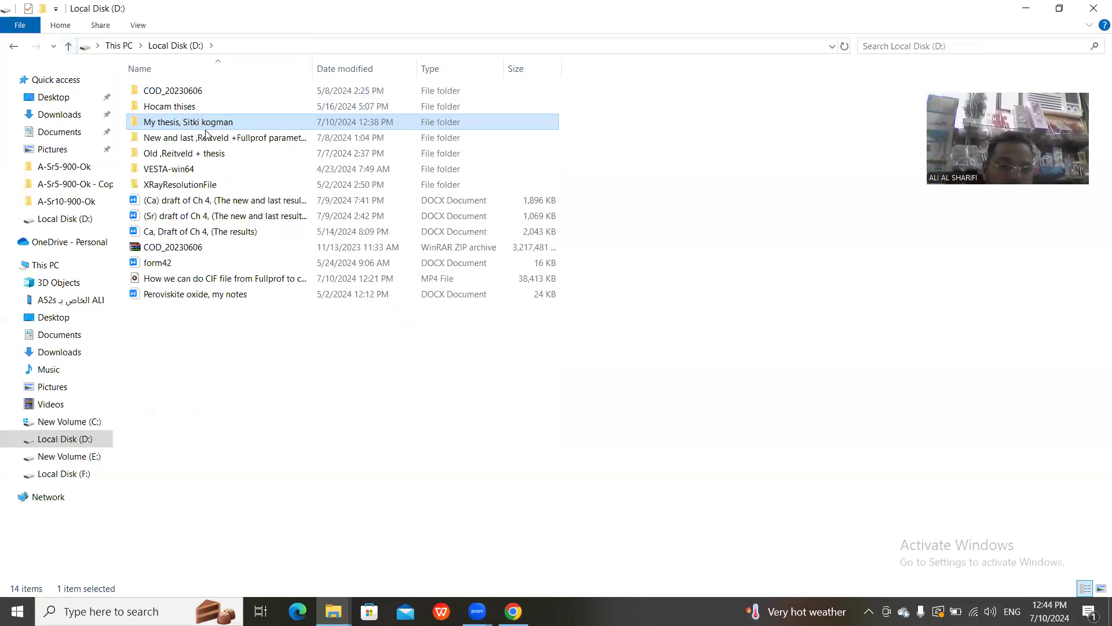
double_click(205, 139)
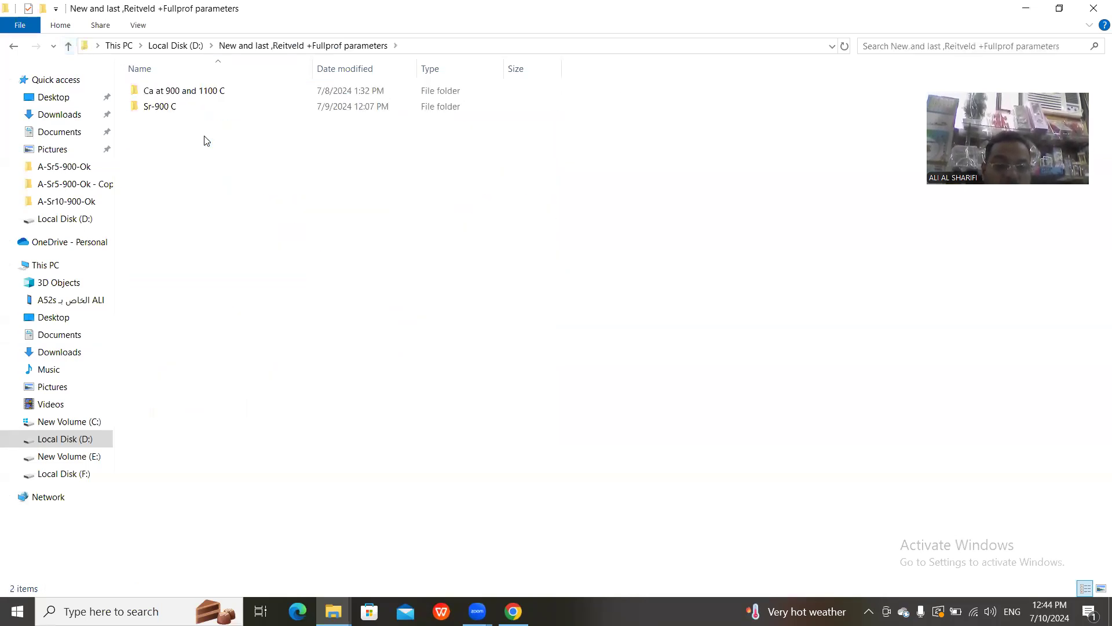
double_click(165, 106)
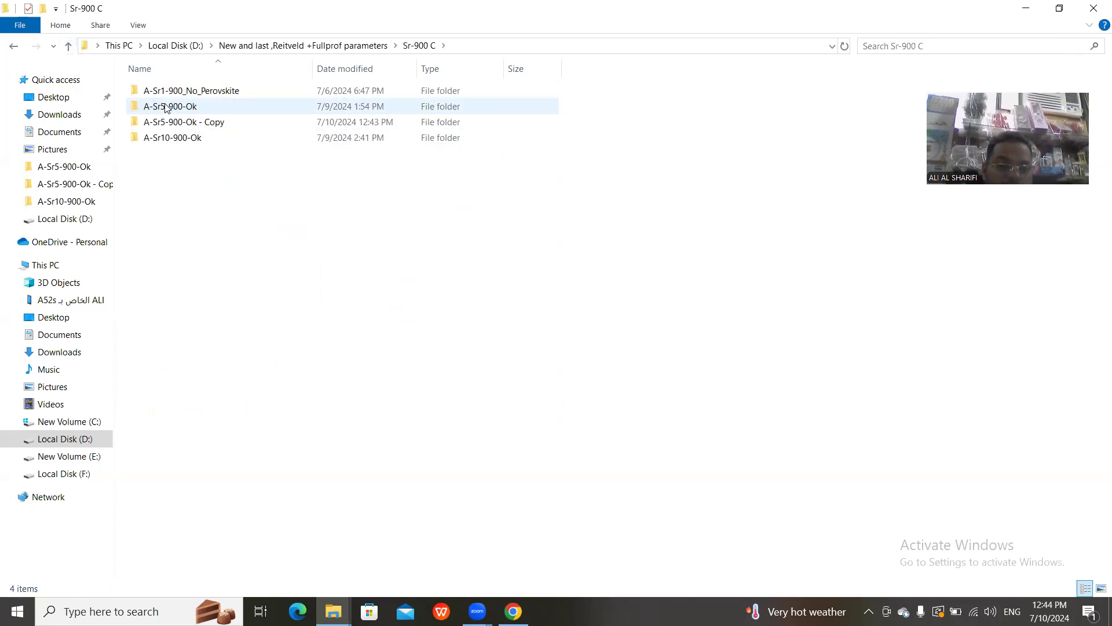
double_click(165, 122)
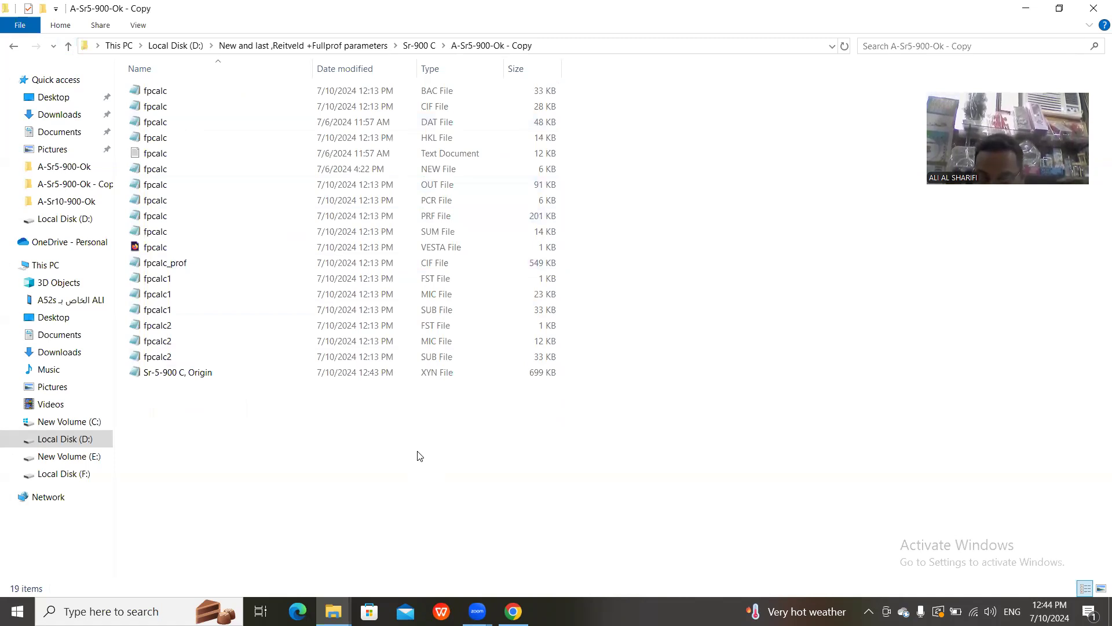
left_click(355, 372)
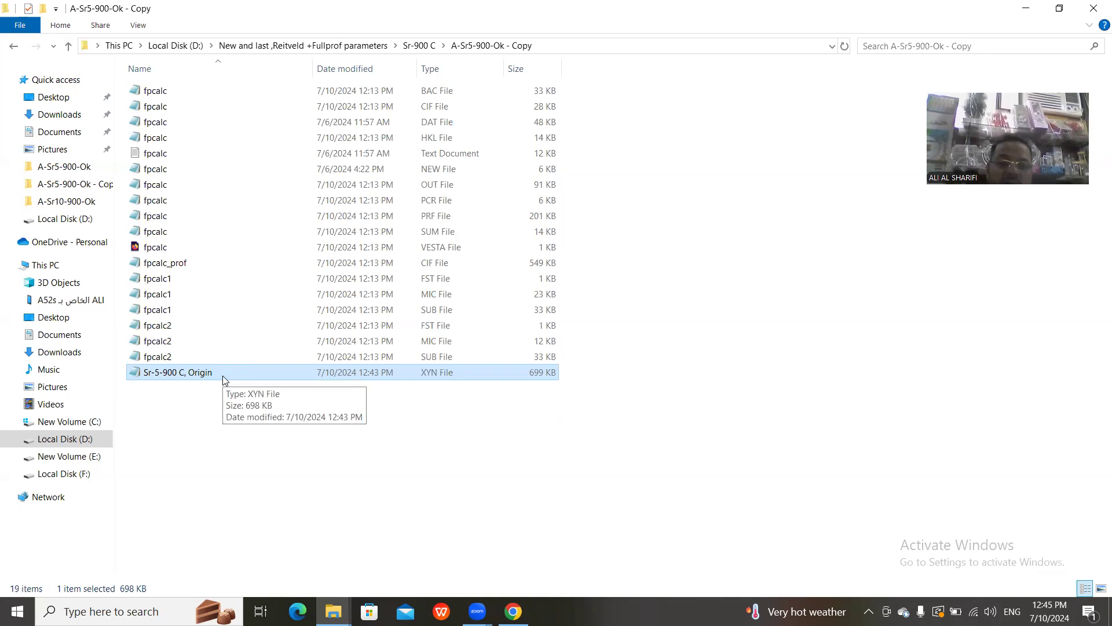
left_click(1027, 9)
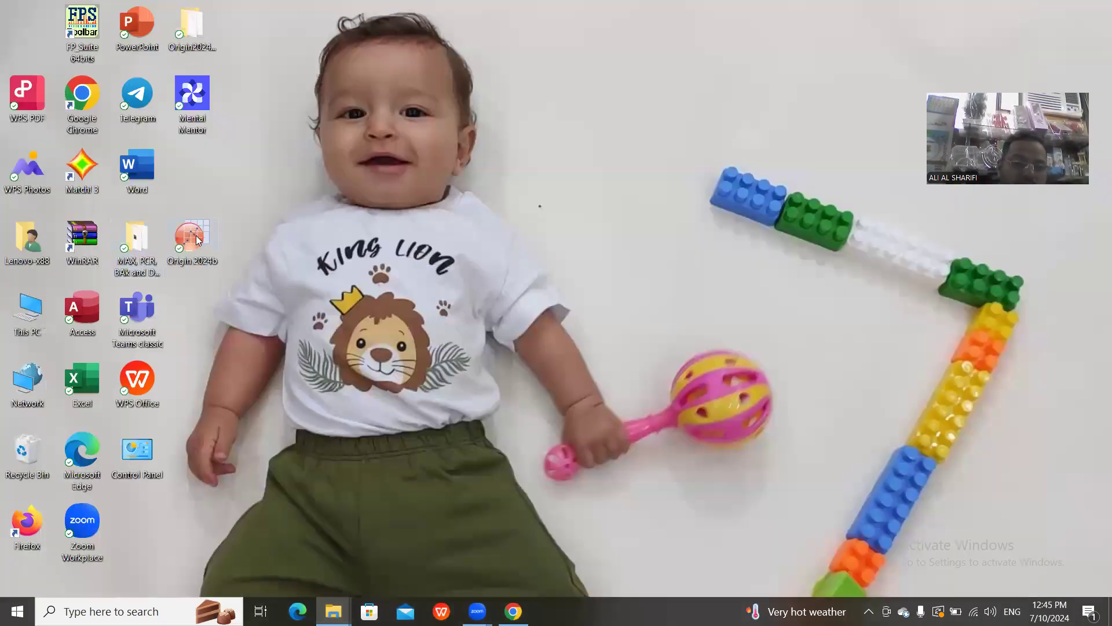
- Launch OriginPro 2024b with an empty workbook
left_click(197, 241)
double_click(197, 240)
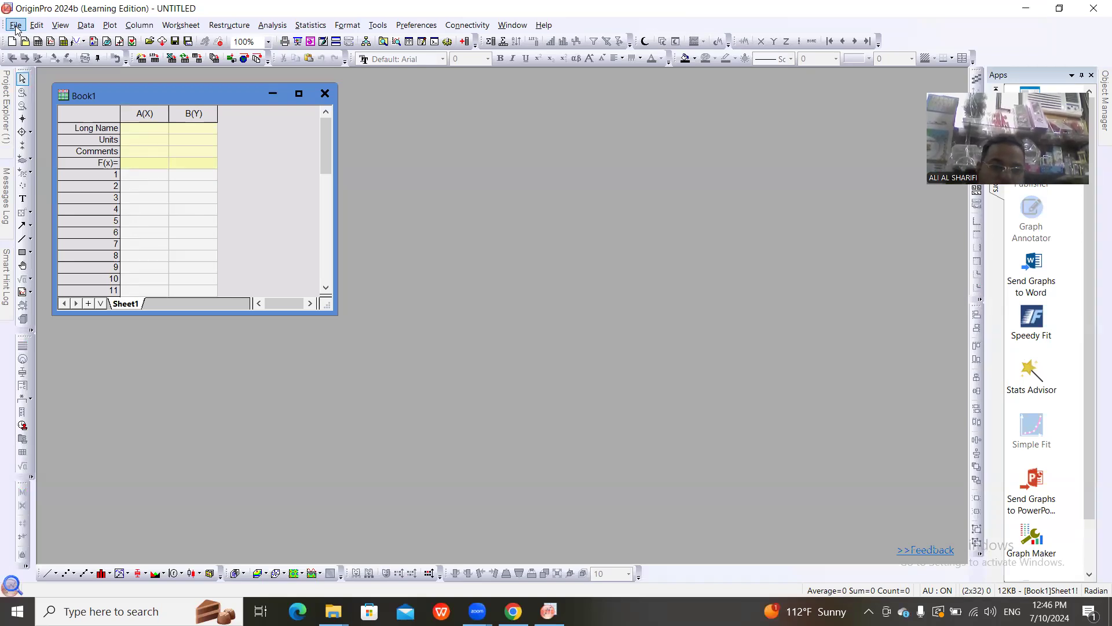
left_click(15, 26)
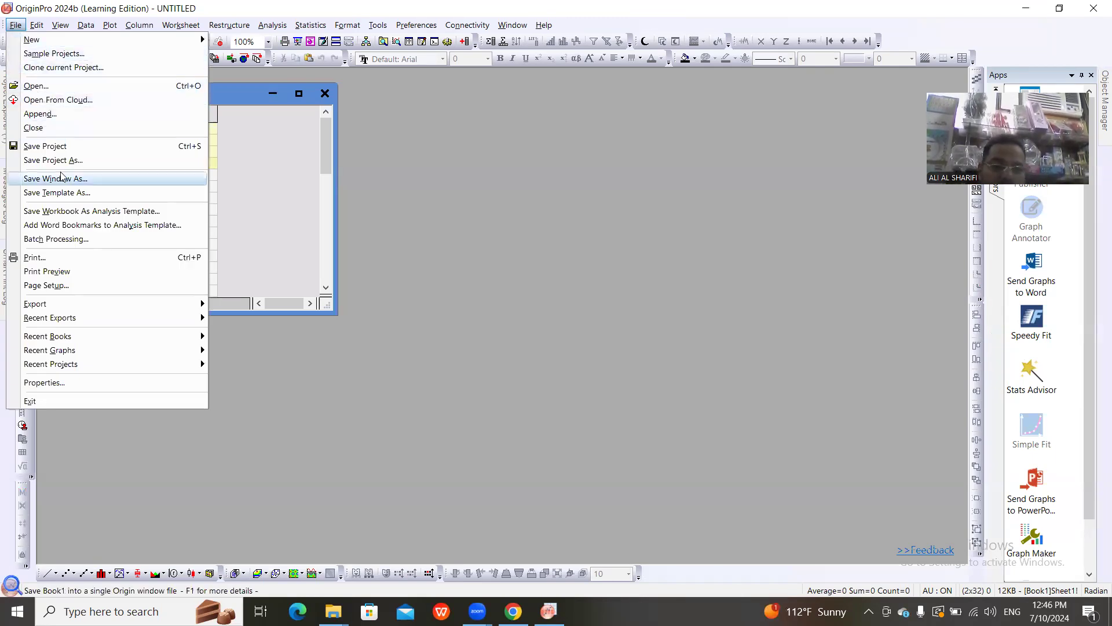
left_click(615, 247)
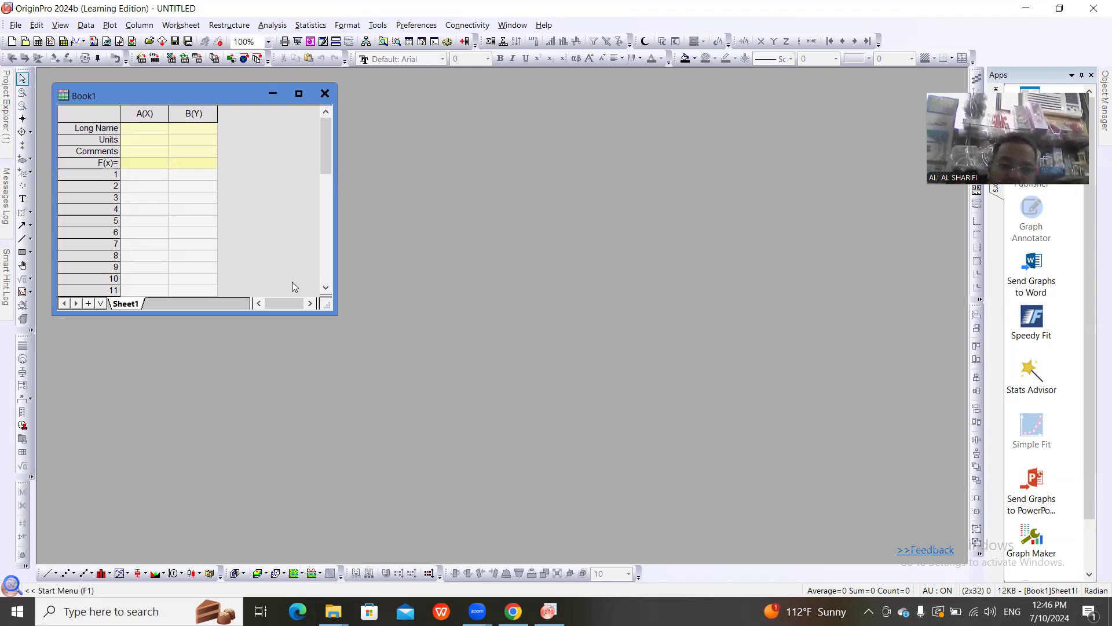
- Start a CSV import into the workbook and list all file types in the A-Sr5-900-Ok - Copy folder
left_click(155, 59)
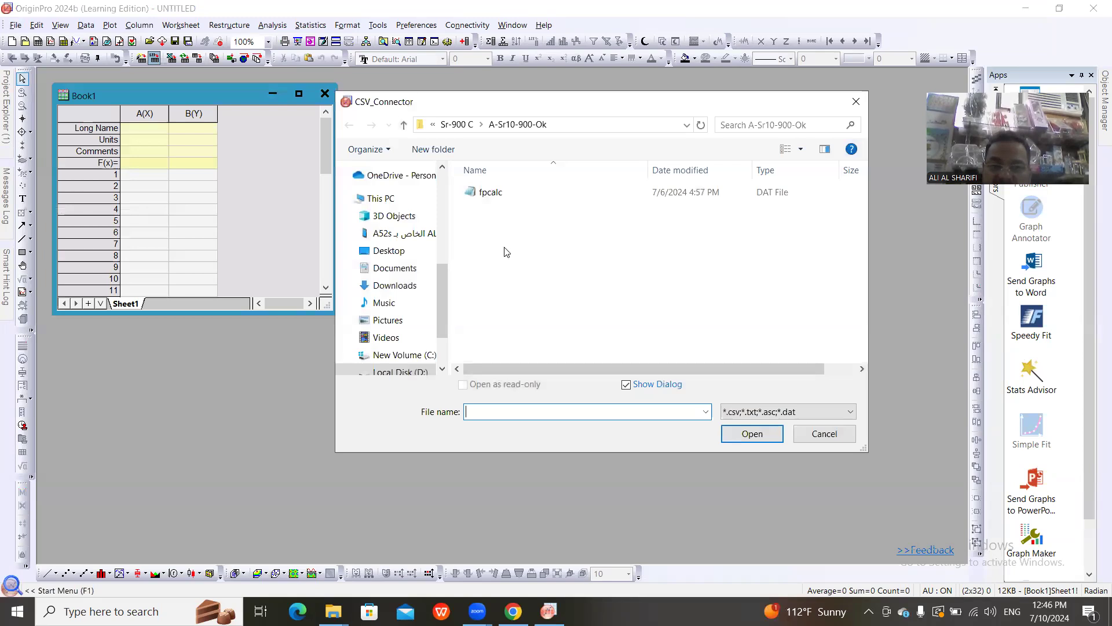
left_click(404, 125)
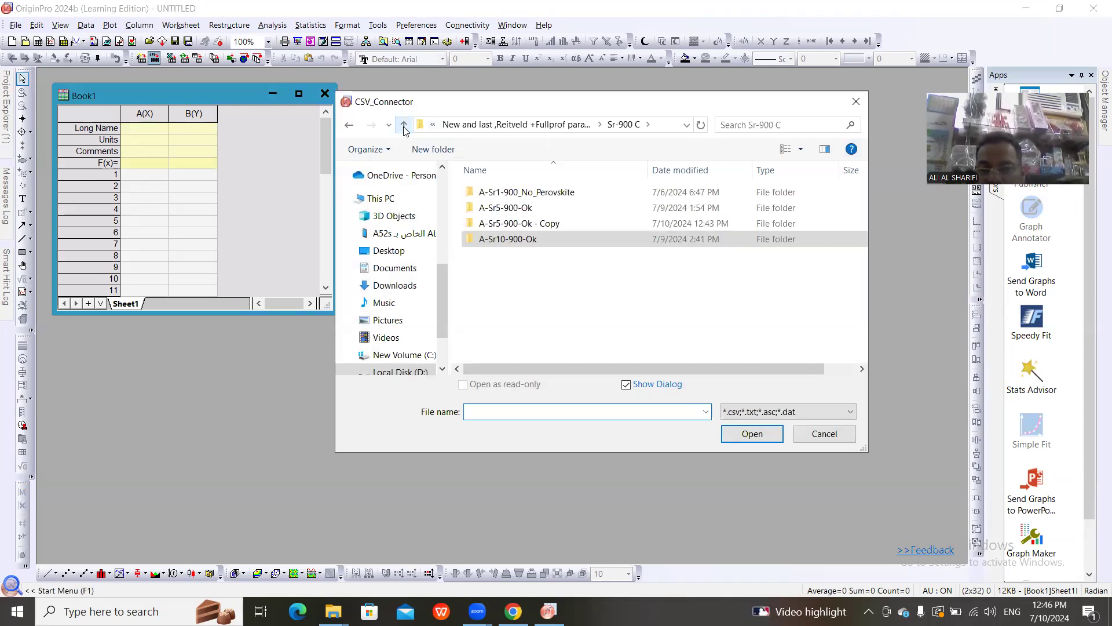
double_click(554, 224)
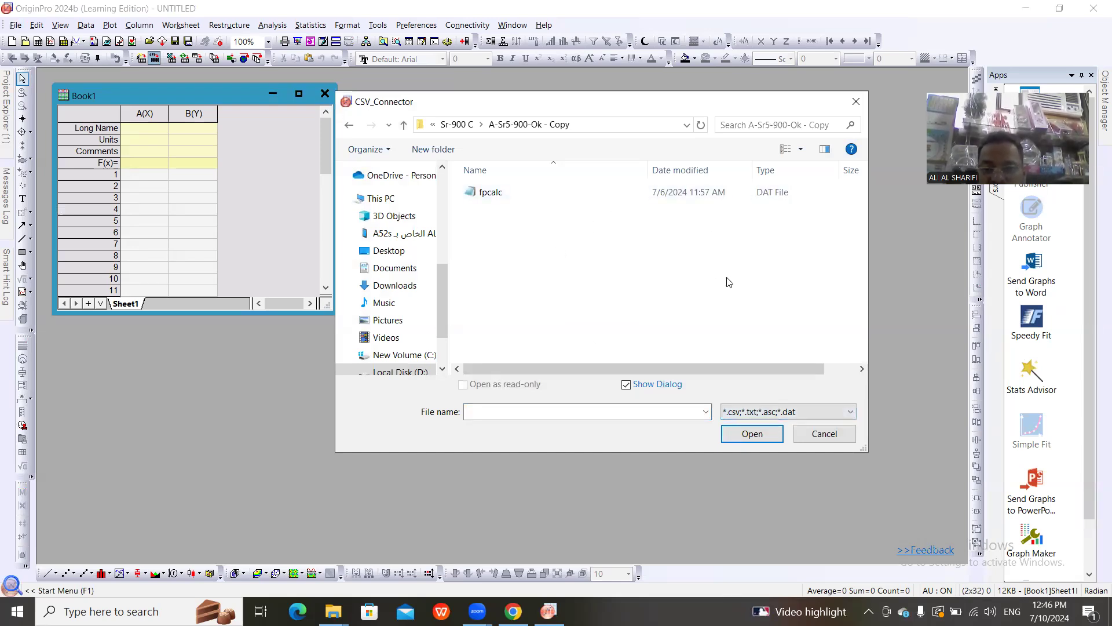
left_click(851, 411)
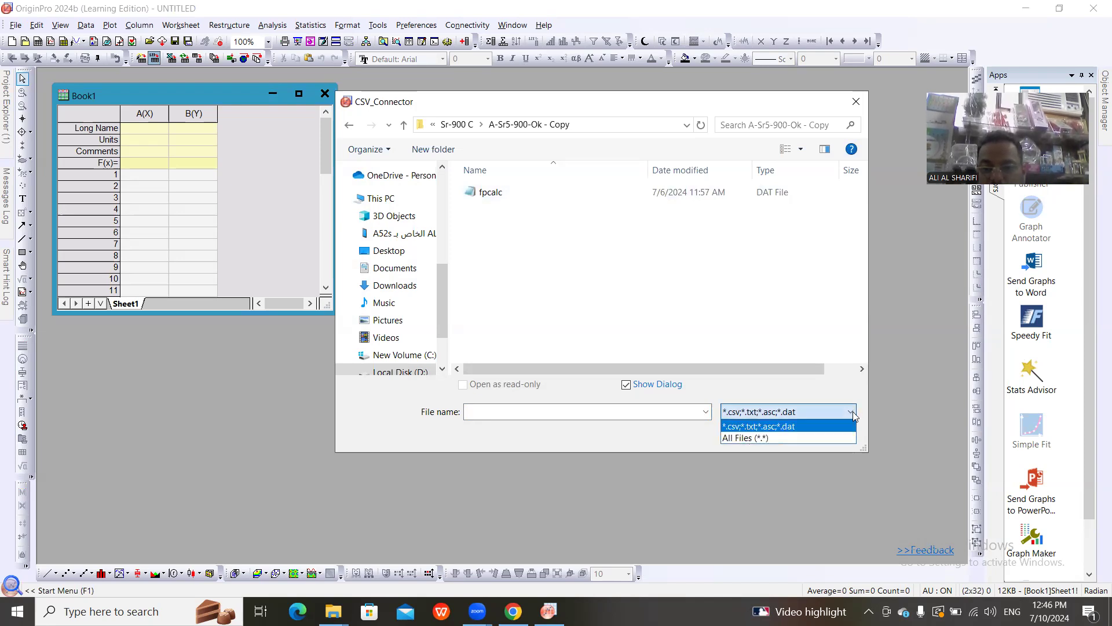
left_click(818, 437)
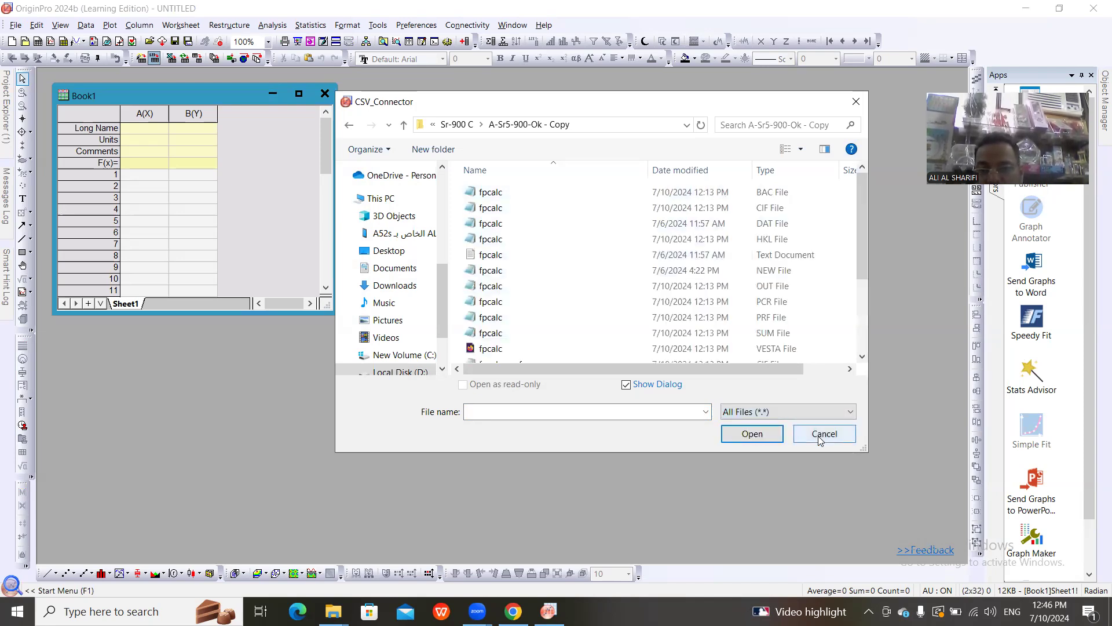
- Import the "Sr-5-900 C, Origin" XYN file into the worksheet with the default CSV import options
left_click(862, 356)
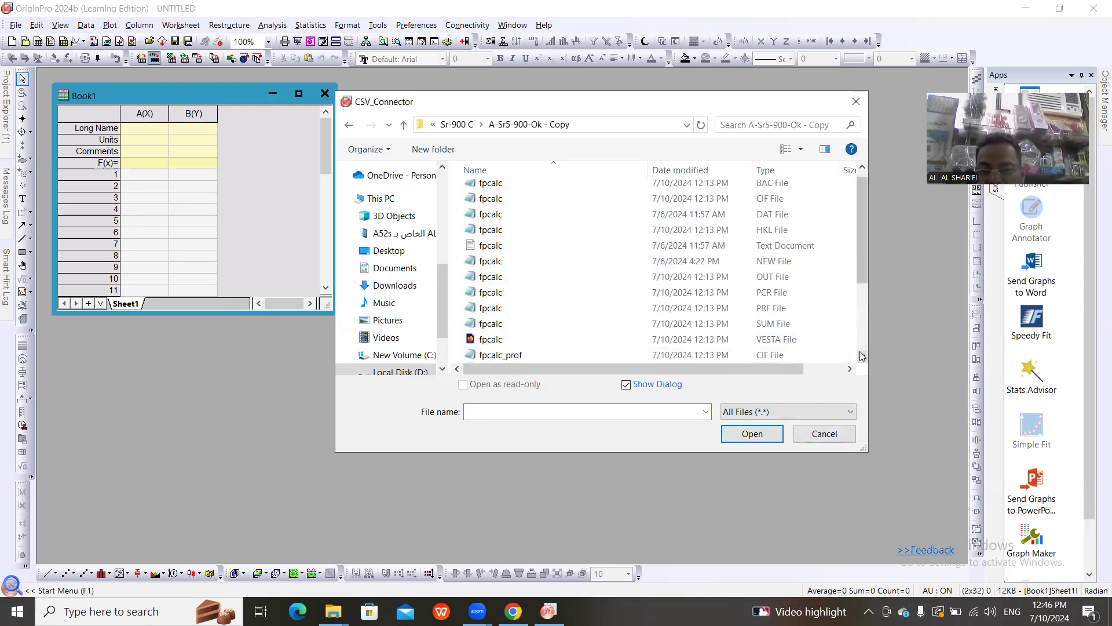
left_click(862, 356)
left_click(862, 356)
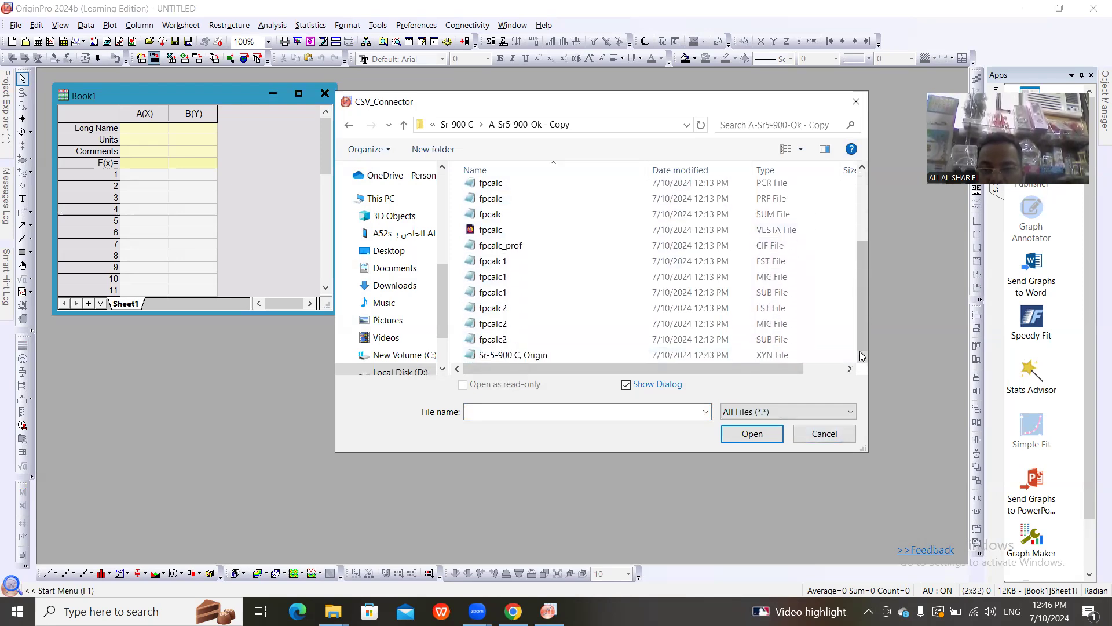
left_click(712, 355)
left_click(751, 435)
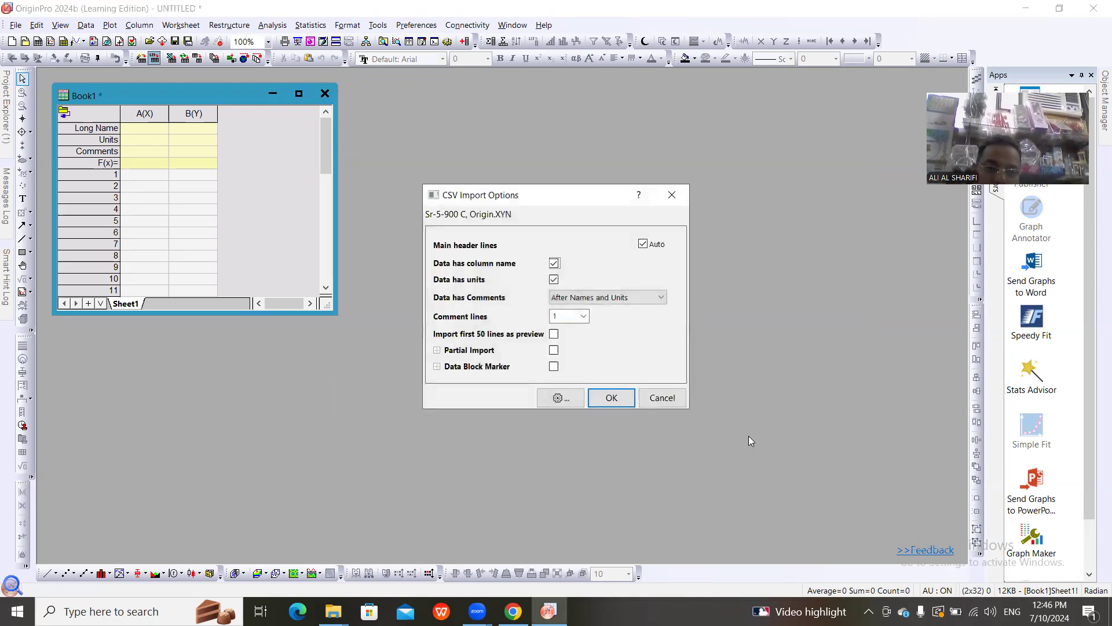
left_click(607, 400)
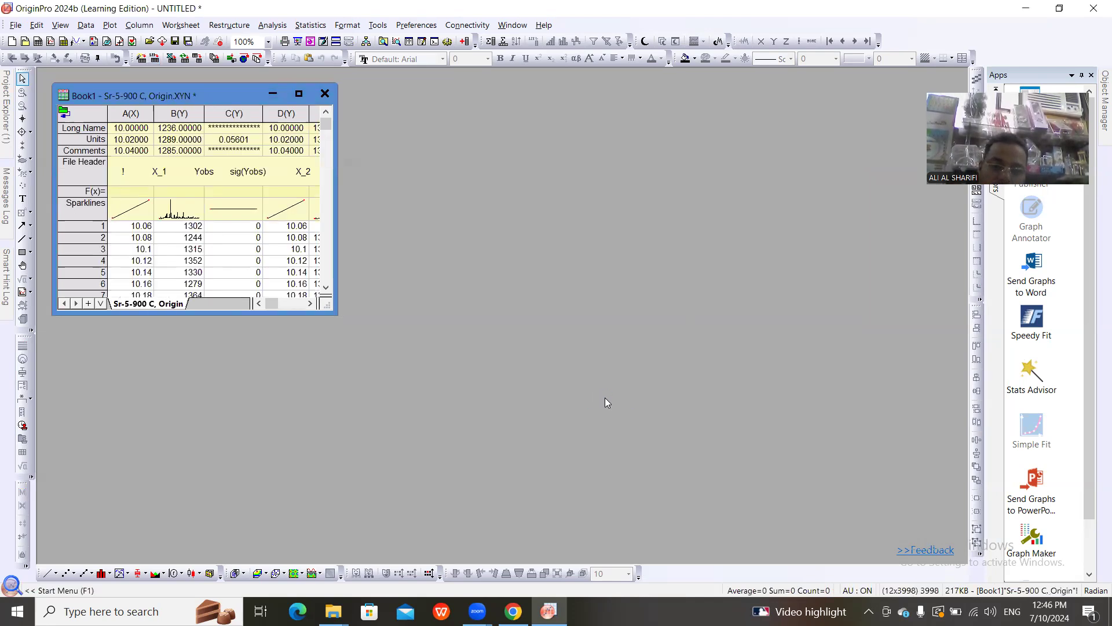
- Maximize the workbook and select the Long Name, Units and Comments rows across all columns
left_click(298, 94)
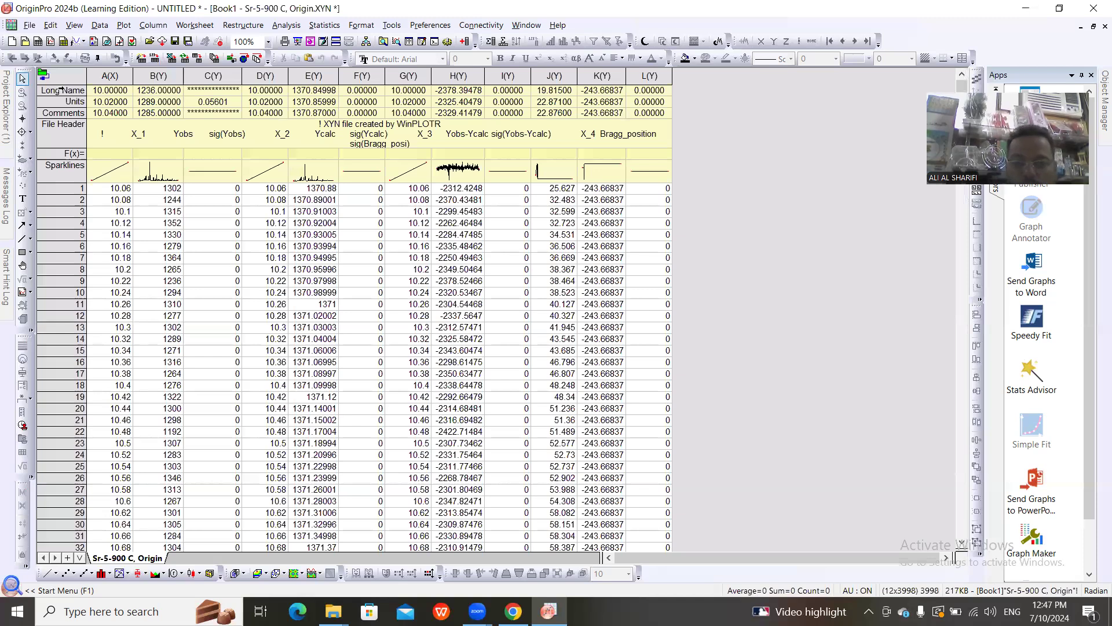
left_click_drag(60, 90, 63, 113)
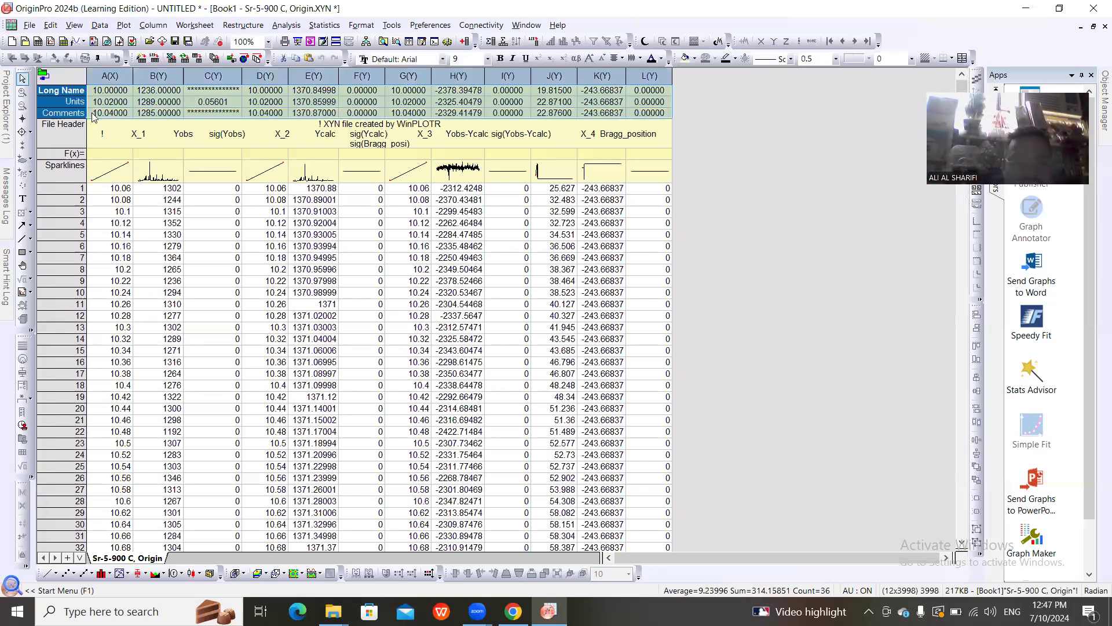